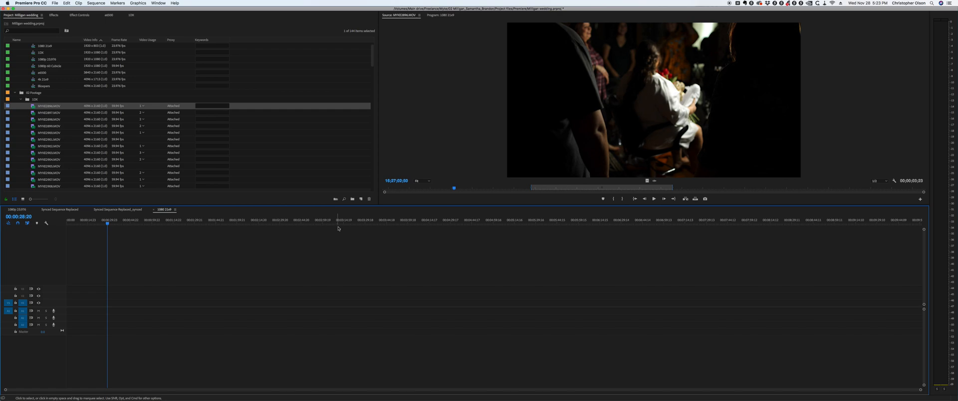
Add all the 1DX footage clips to the start of the empty 1080 21x9 sequence and ripple-delete the opening clip
{"action": "scroll", "coordinate": [86, 152], "scroll_direction": "down", "scroll_amount": 20}
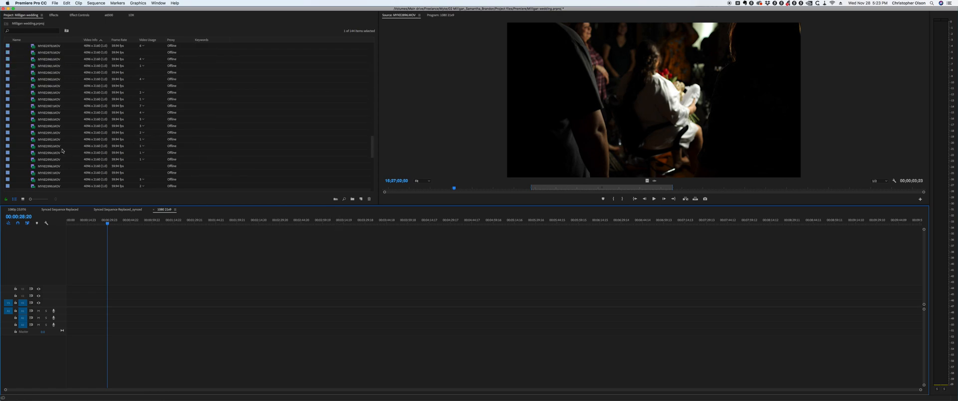
{"action": "left_click", "coordinate": [41, 119], "text": "shift"}
{"action": "left_click_drag", "start_coordinate": [40, 120], "coordinate": [67, 318]}
{"action": "key", "text": "Return"}
{"action": "key", "text": "shift+Delete"}
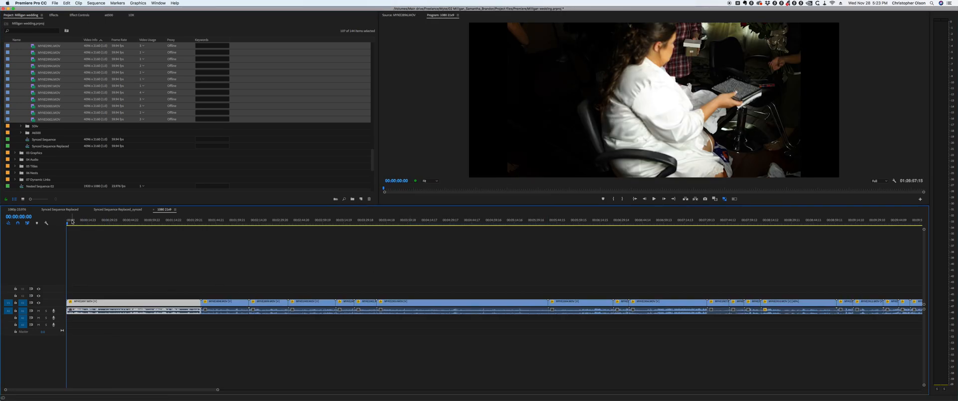
{"action": "key", "text": "backslash"}
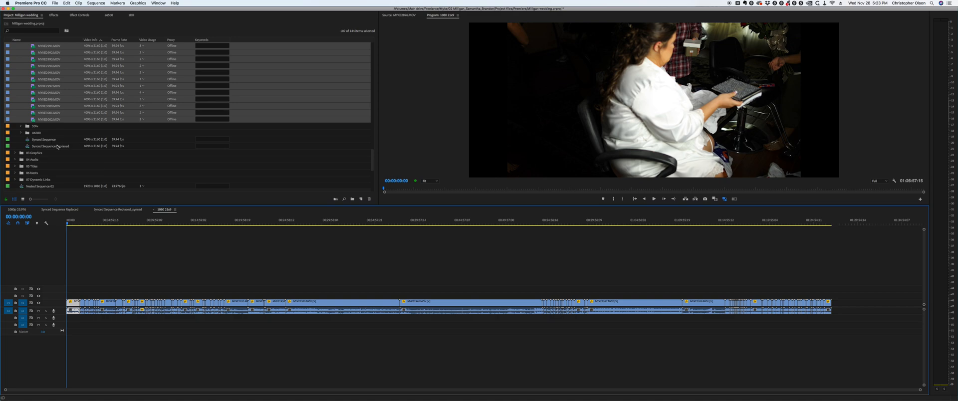
{"action": "left_click", "coordinate": [180, 244]}
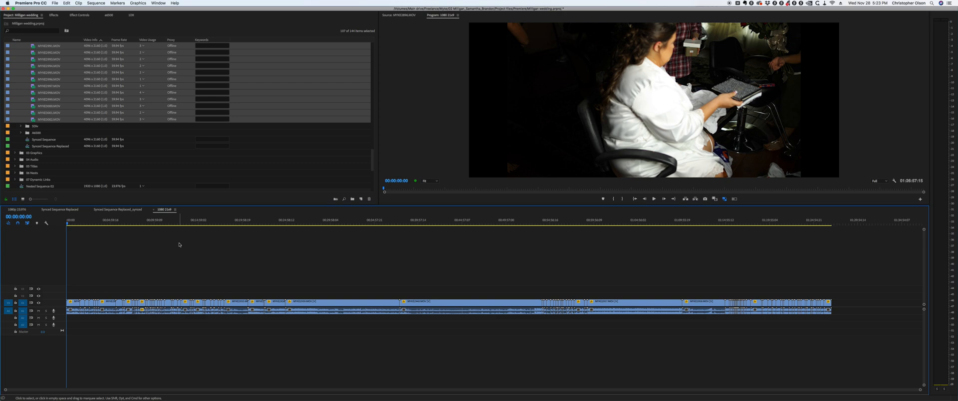
{"action": "key", "text": "backslash"}
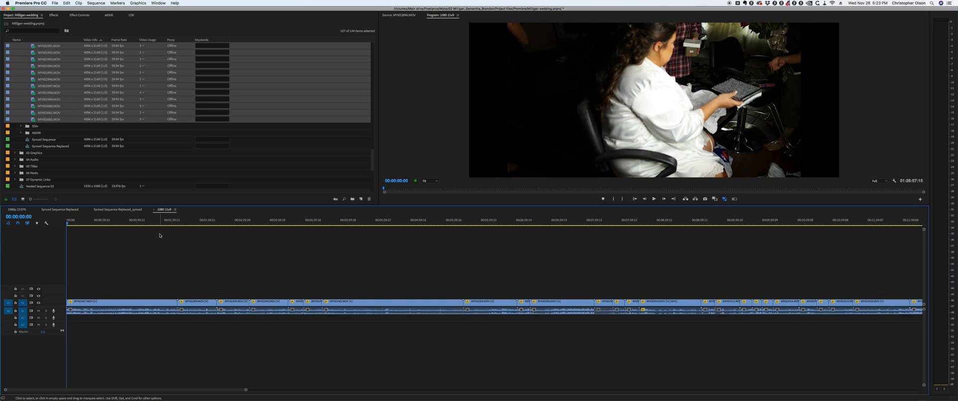
Ripple-trim both ends of the sequence's opening clip, keeping only a short section of the seated woman reading
{"action": "key", "text": "equal"}
{"action": "key", "text": "equal"}
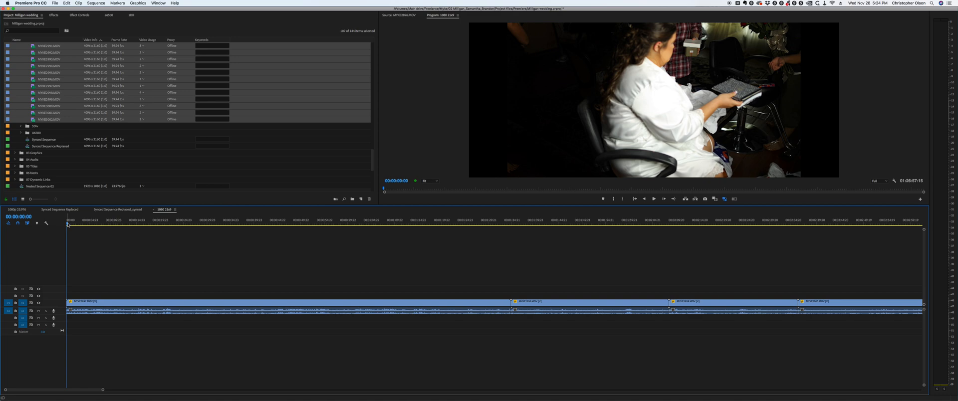
{"action": "mouse_move", "coordinate": [68, 225]}
{"action": "left_mouse_down"}
{"action": "mouse_move", "coordinate": [149, 225]}
{"action": "mouse_move", "coordinate": [78, 226]}
{"action": "left_mouse_up"}
{"action": "key", "text": "q"}
{"action": "key", "text": "w"}
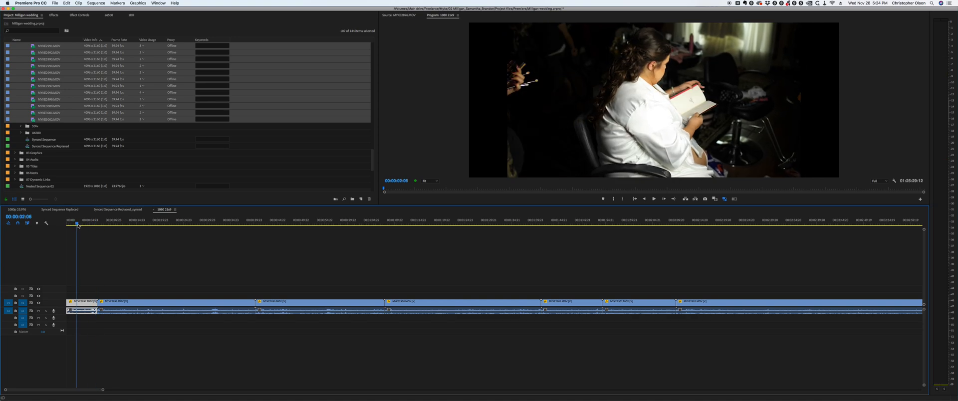
{"action": "left_click_drag", "start_coordinate": [77, 226], "coordinate": [73, 228]}
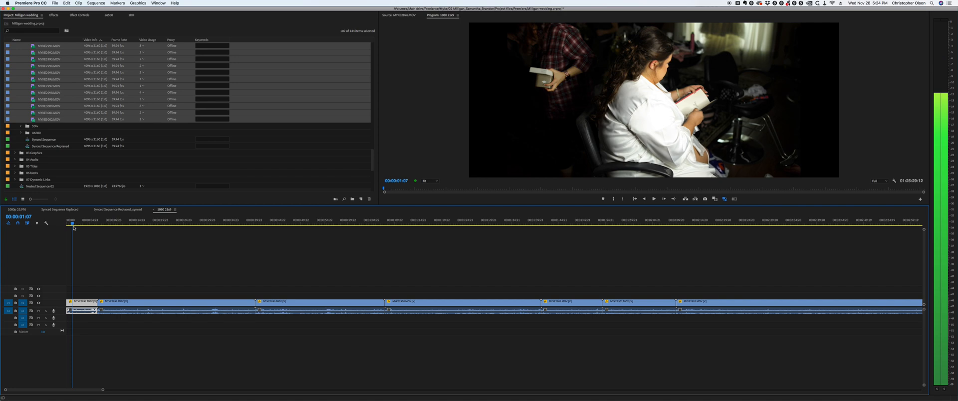
Ripple-trim two of the following clips to short sections and ripple-delete the unwanted clips around them
{"action": "left_click_drag", "start_coordinate": [73, 228], "coordinate": [288, 227]}
{"action": "key", "text": "q"}
{"action": "key", "text": "w"}
{"action": "key", "text": "q"}
{"action": "key", "text": "w"}
{"action": "key", "text": "q"}
{"action": "key", "text": "w"}
{"action": "key", "text": "q"}
{"action": "key", "text": "shift+Delete"}
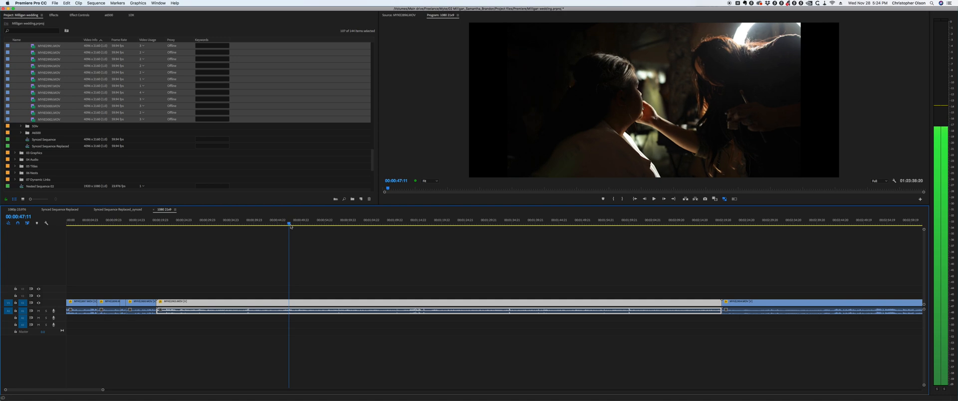
Skim the long fourth clip in the sequence and ripple-delete it
{"action": "key", "text": "q"}
{"action": "left_click", "coordinate": [165, 224]}
{"action": "left_click_drag", "start_coordinate": [165, 224], "coordinate": [294, 227]}
{"action": "key", "text": "shift+Delete"}
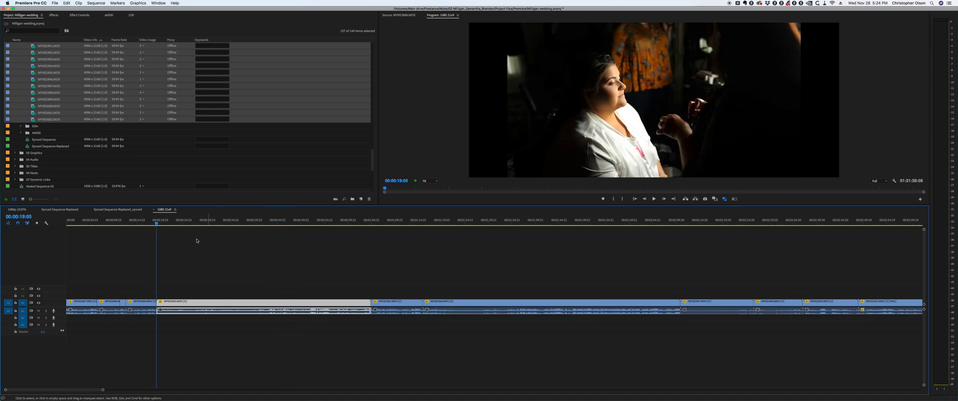
Ripple-trim the start and end of the fourth clip, keeping about four seconds of the close-up makeup shot
{"action": "left_click_drag", "start_coordinate": [157, 225], "coordinate": [234, 223]}
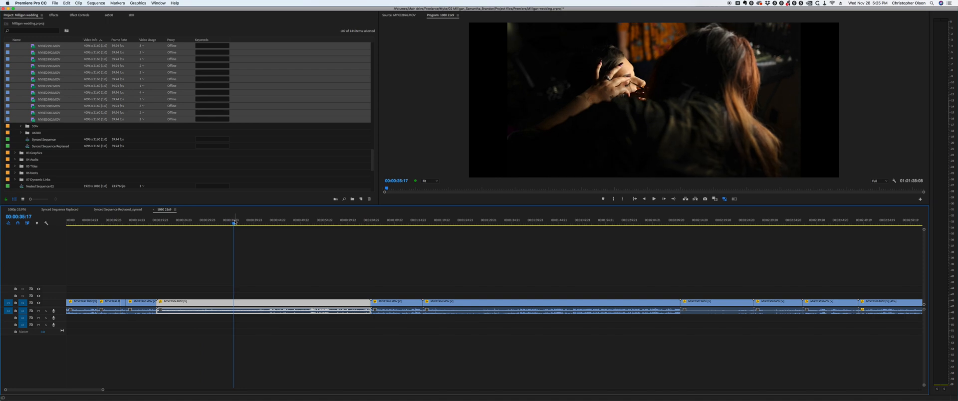
{"action": "key", "text": "minus"}
{"action": "key", "text": "minus"}
{"action": "key", "text": "minus"}
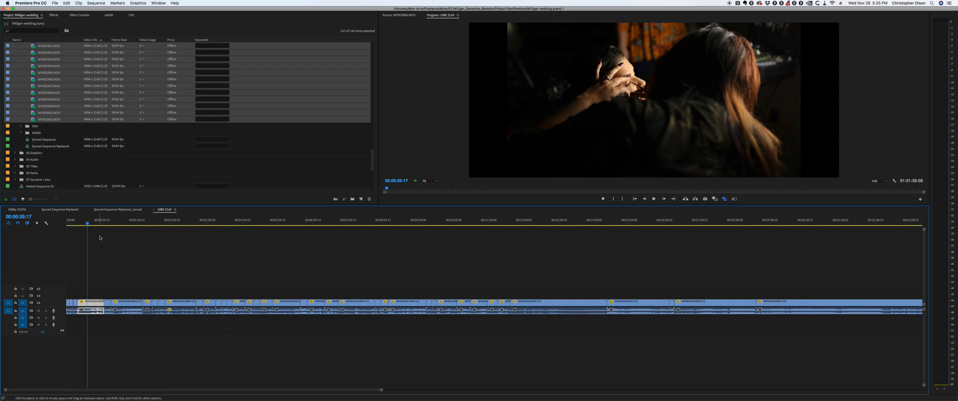
{"action": "key", "text": "equal"}
{"action": "key", "text": "equal"}
{"action": "key", "text": "equal"}
{"action": "left_click_drag", "start_coordinate": [168, 224], "coordinate": [236, 235]}
{"action": "key", "text": "q"}
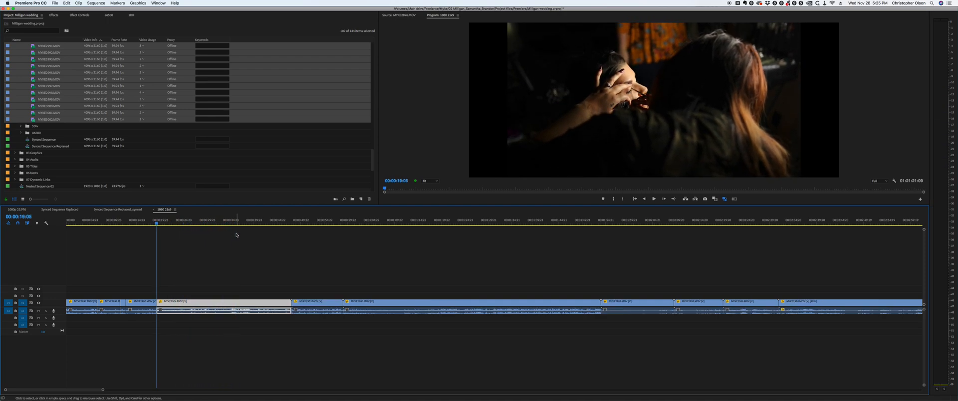
{"action": "left_click_drag", "start_coordinate": [158, 224], "coordinate": [177, 224]}
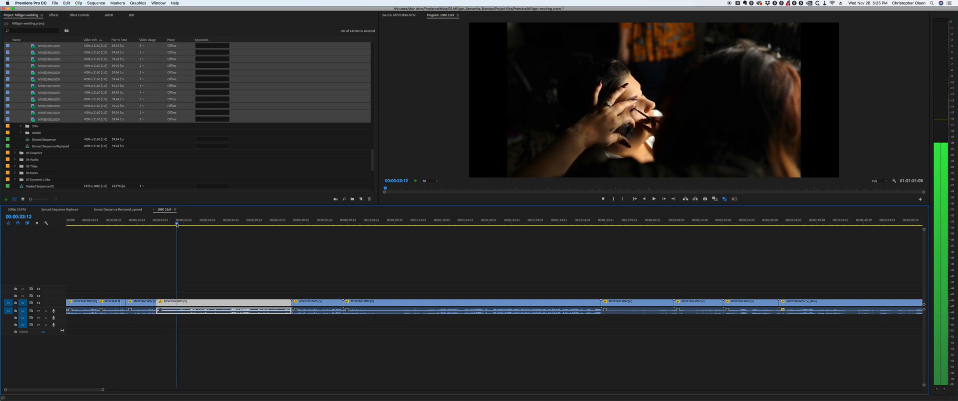
{"action": "key", "text": "w"}
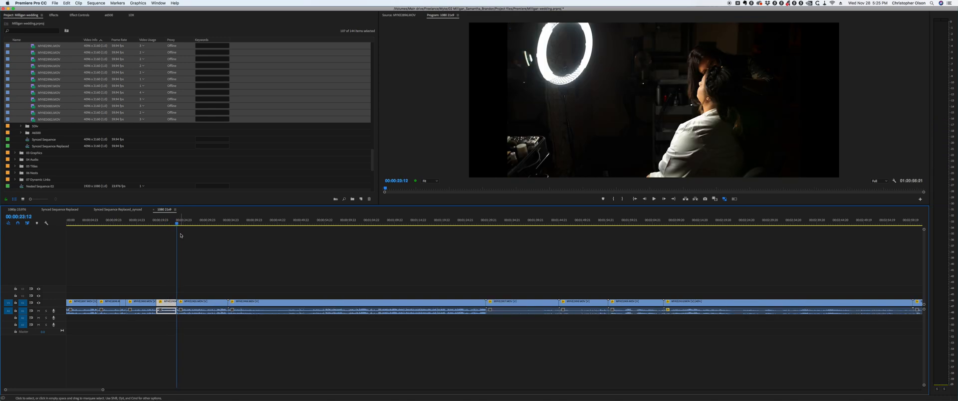
Delete all clips from the 1080 21x9 sequence
{"action": "key", "text": "minus"}
{"action": "key", "text": "minus"}
{"action": "key", "text": "minus"}
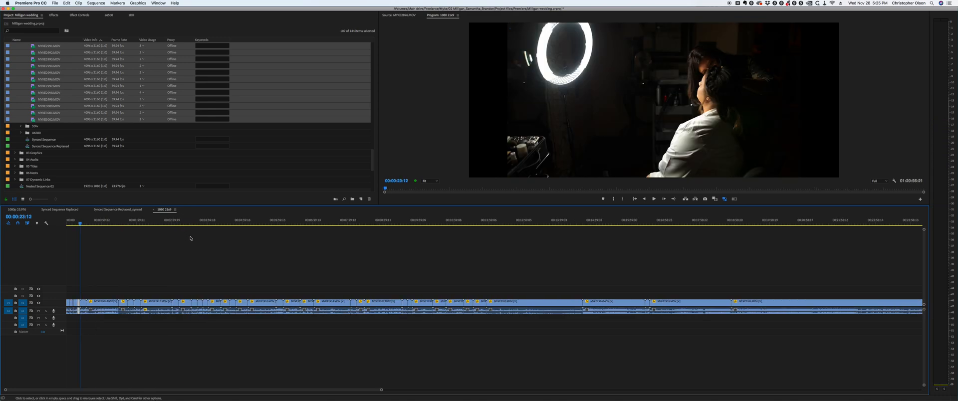
{"action": "left_click", "coordinate": [190, 237]}
{"action": "key", "text": "Delete"}
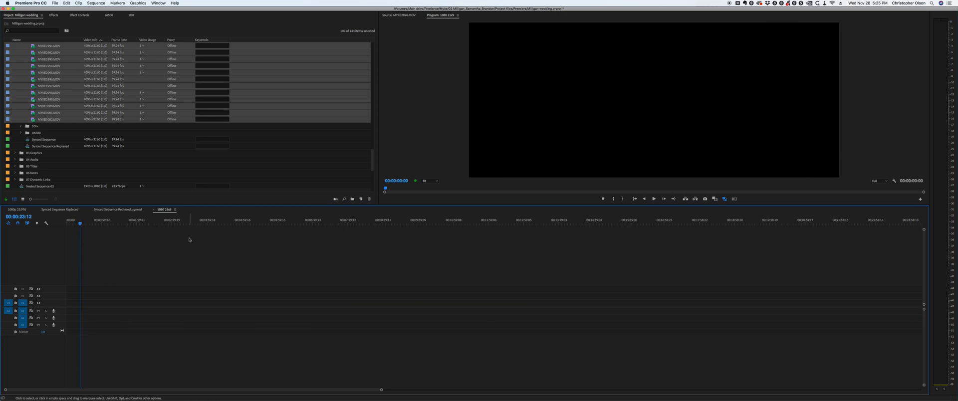
Mark a section of the first 1DX footage clip in the source viewer, insert it into the sequence and save the project
{"action": "scroll", "coordinate": [149, 125], "scroll_direction": "up", "scroll_amount": 10}
{"action": "left_click", "coordinate": [32, 106]}
{"action": "double_click", "coordinate": [33, 120]}
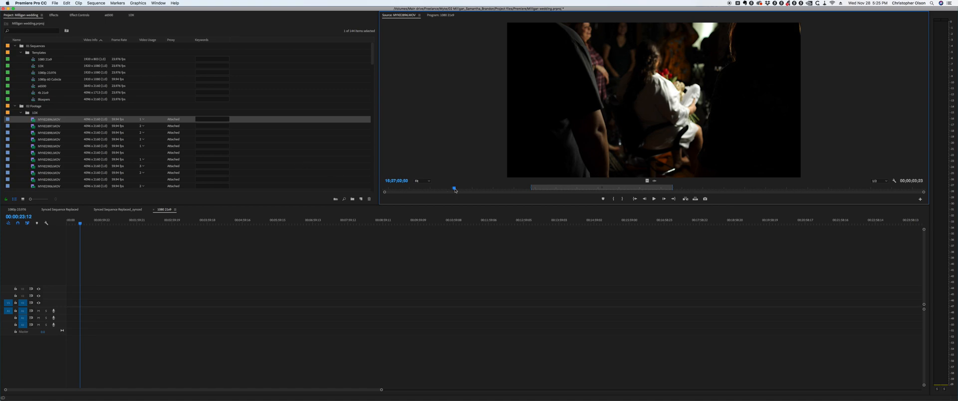
{"action": "left_click_drag", "start_coordinate": [458, 190], "coordinate": [563, 187]}
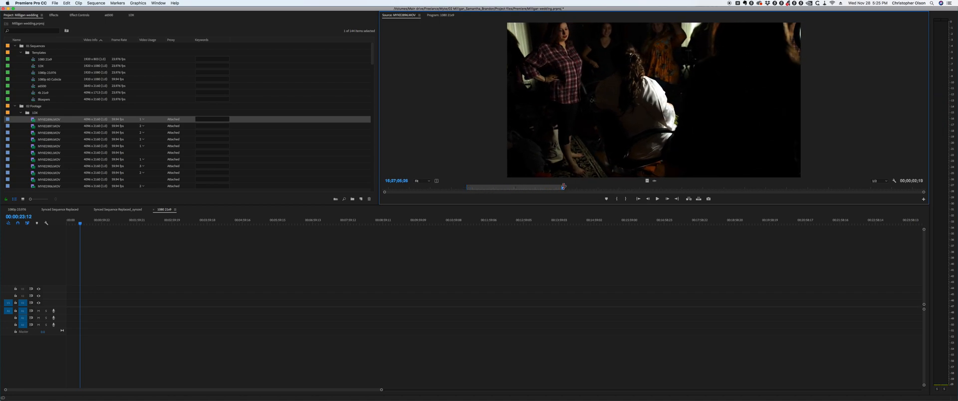
{"action": "key", "text": "."}
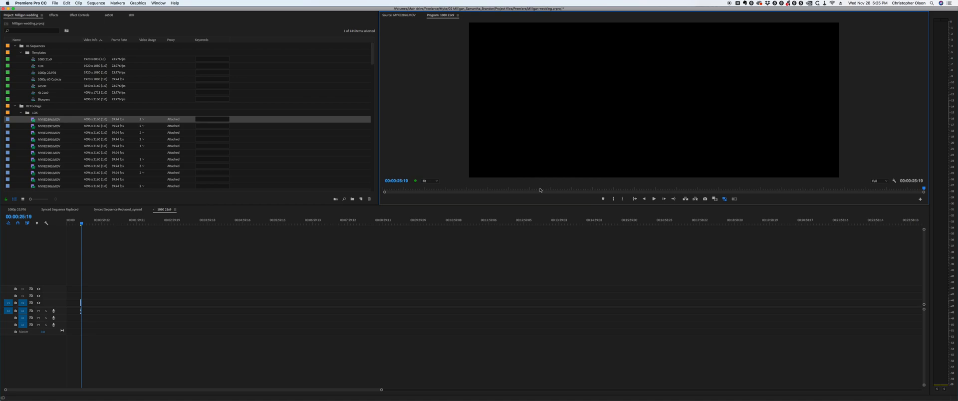
{"action": "key", "text": "super+s"}
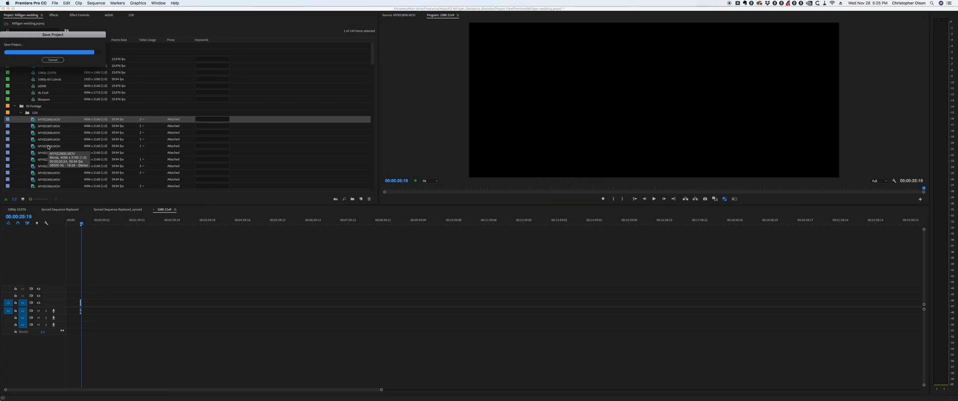
Mark in and out points on the second 1DX clip and insert that section after the first one
{"action": "double_click", "coordinate": [33, 128]}
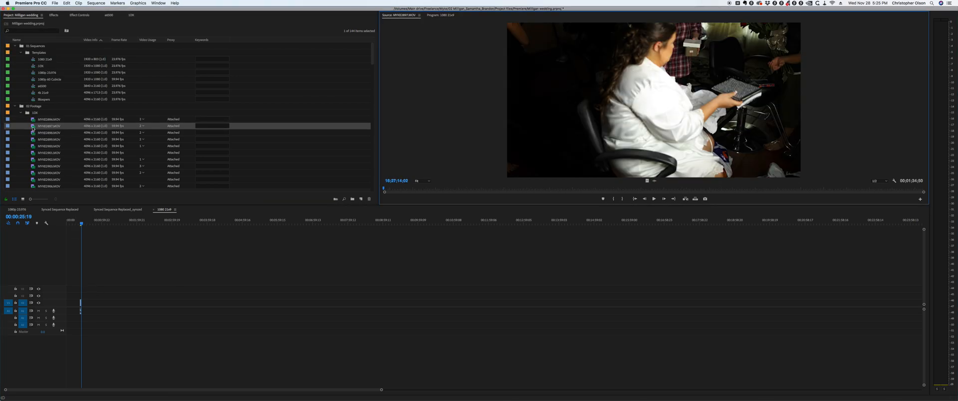
{"action": "left_click_drag", "start_coordinate": [383, 187], "coordinate": [480, 188]}
{"action": "key", "text": "i"}
{"action": "key", "text": "o"}
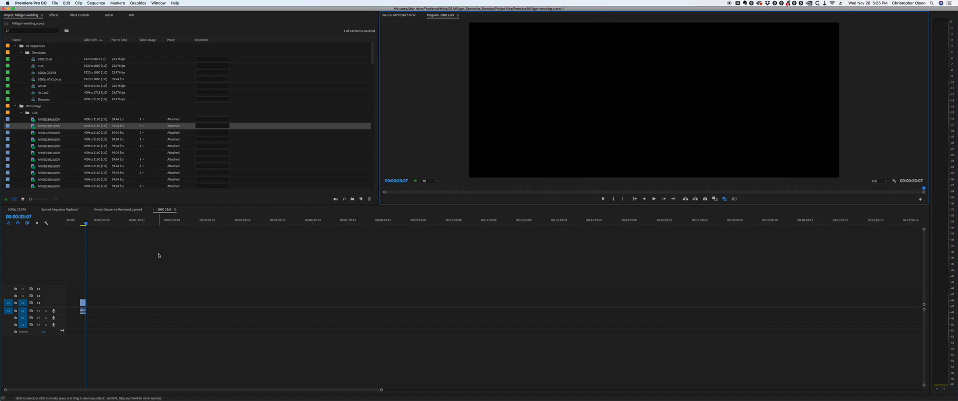
Preview the third and fourth 1DX footage clips in the source viewer
{"action": "double_click", "coordinate": [33, 132]}
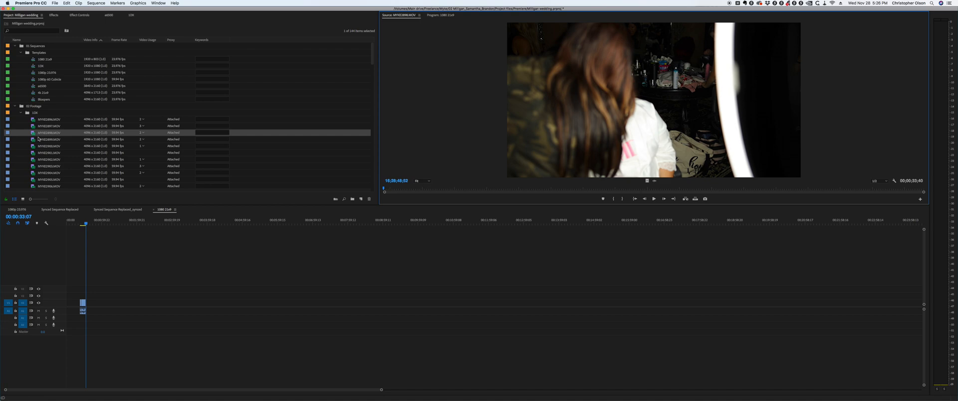
{"action": "double_click", "coordinate": [33, 140]}
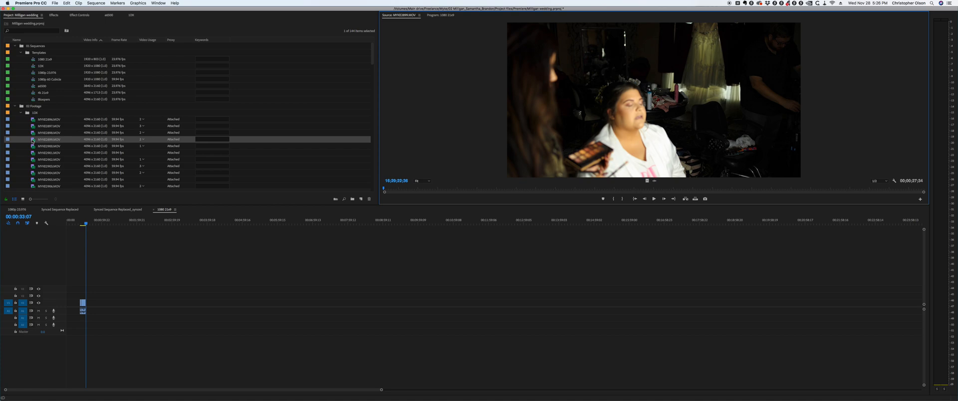
{"action": "left_click_drag", "start_coordinate": [385, 188], "coordinate": [590, 189]}
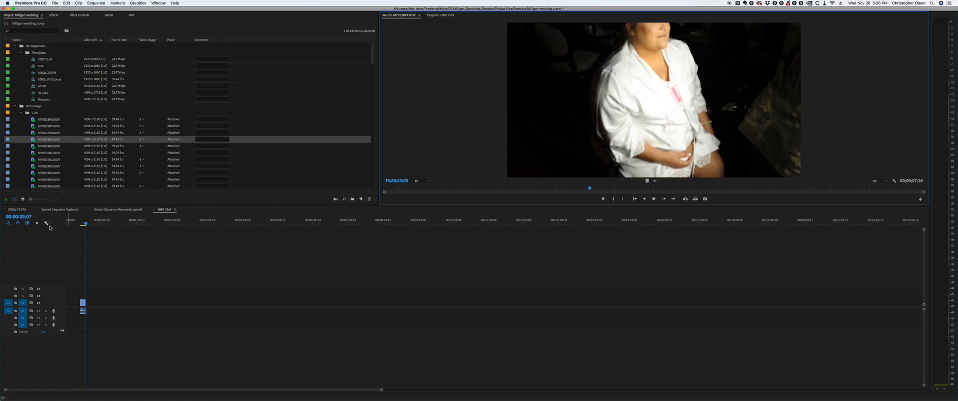
Clear the inserted sections from the sequence and place the first ten 1DX footage clips in it together
{"action": "left_click_drag", "start_coordinate": [89, 233], "coordinate": [52, 342]}
{"action": "key", "text": "Delete"}
{"action": "left_click", "coordinate": [33, 120]}
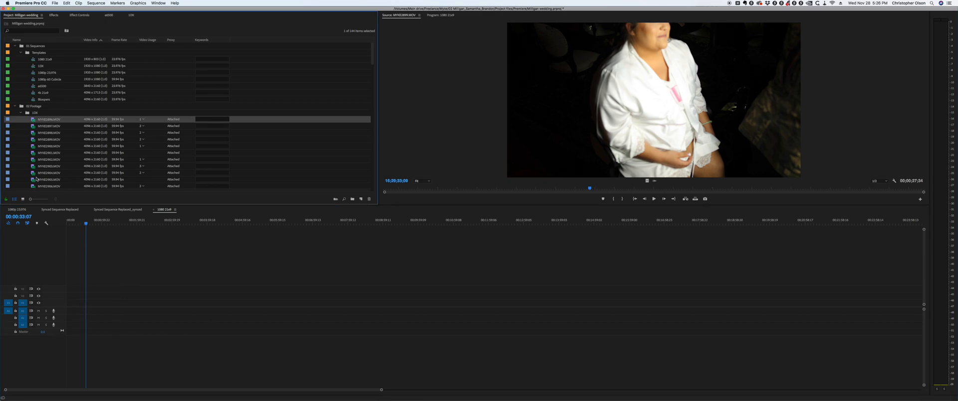
{"action": "left_click", "coordinate": [33, 180], "text": "shift"}
{"action": "left_click_drag", "start_coordinate": [32, 180], "coordinate": [105, 284]}
{"action": "key", "text": "Return"}
Ripple-delete the sequence's first clip, ripple-trim the opening footage at both ends and skim through the remaining clips
{"action": "left_click_drag", "start_coordinate": [77, 223], "coordinate": [156, 228]}
{"action": "key", "text": "equal"}
{"action": "key", "text": "equal"}
{"action": "key", "text": "equal"}
{"action": "key", "text": "equal"}
{"action": "key", "text": "equal"}
{"action": "key", "text": "shift+Delete"}
{"action": "key", "text": "q"}
{"action": "left_click_drag", "start_coordinate": [92, 225], "coordinate": [763, 216]}
{"action": "key", "text": "w"}
{"action": "key", "text": "minus"}
{"action": "key", "text": "minus"}
{"action": "key", "text": "minus"}
{"action": "left_click_drag", "start_coordinate": [180, 224], "coordinate": [533, 242]}
{"action": "key", "text": "minus"}
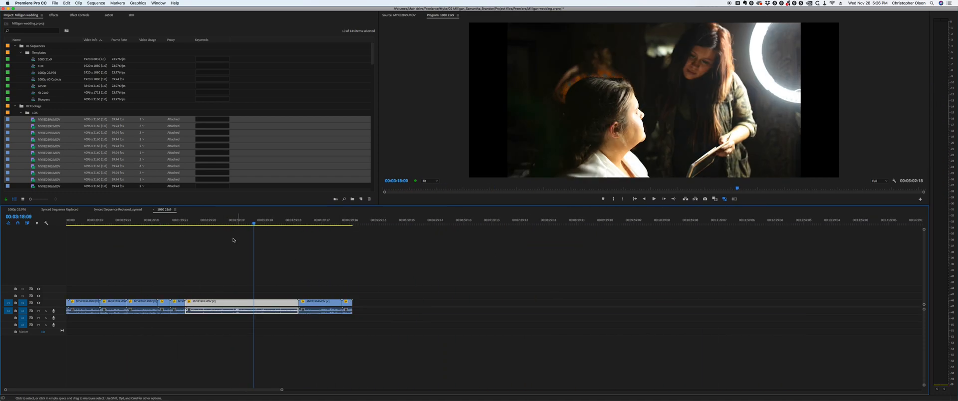
Open the 1DX selects sequence and examine its clip layout from the beginning
{"action": "left_click", "coordinate": [131, 15]}
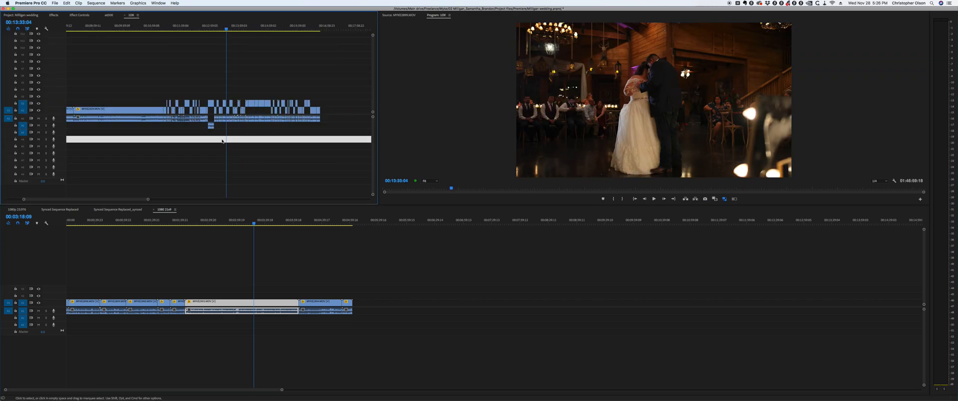
{"action": "key", "text": "minus"}
{"action": "left_click_drag", "start_coordinate": [125, 29], "coordinate": [67, 30]}
{"action": "key", "text": "equal"}
{"action": "key", "text": "equal"}
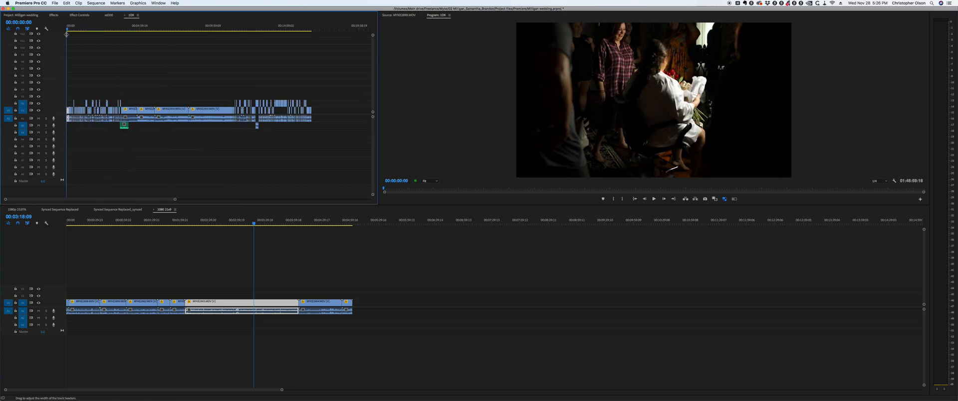
{"action": "key", "text": "minus"}
{"action": "key", "text": "minus"}
Open the 1080p 23.976 edit sequence and examine how its clips are arranged
{"action": "left_click", "coordinate": [17, 210]}
{"action": "key", "text": "minus"}
{"action": "key", "text": "minus"}
{"action": "key", "text": "minus"}
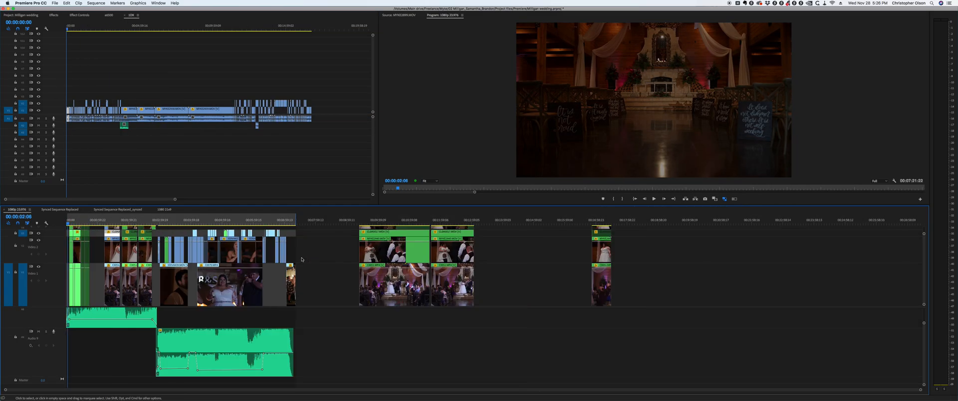
{"action": "left_click", "coordinate": [264, 224]}
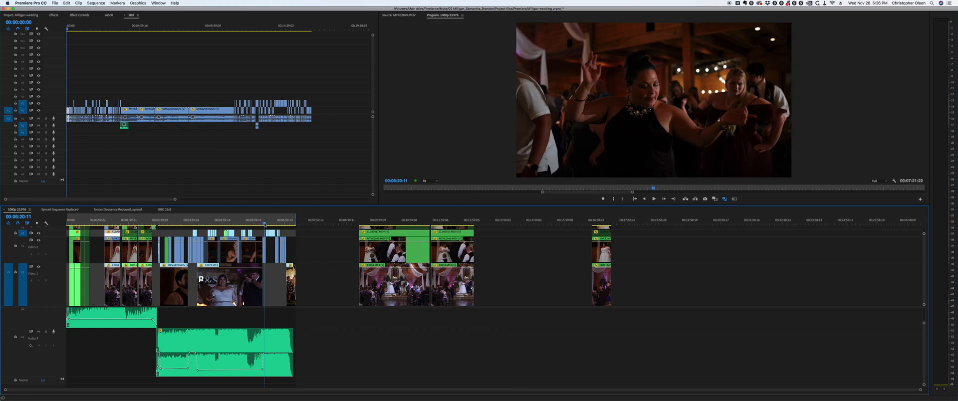
{"action": "left_click", "coordinate": [87, 103]}
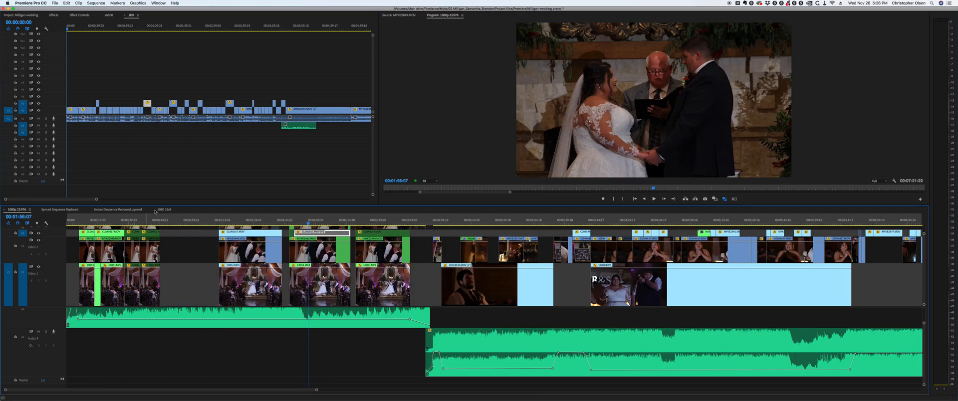
{"action": "key", "text": "="}
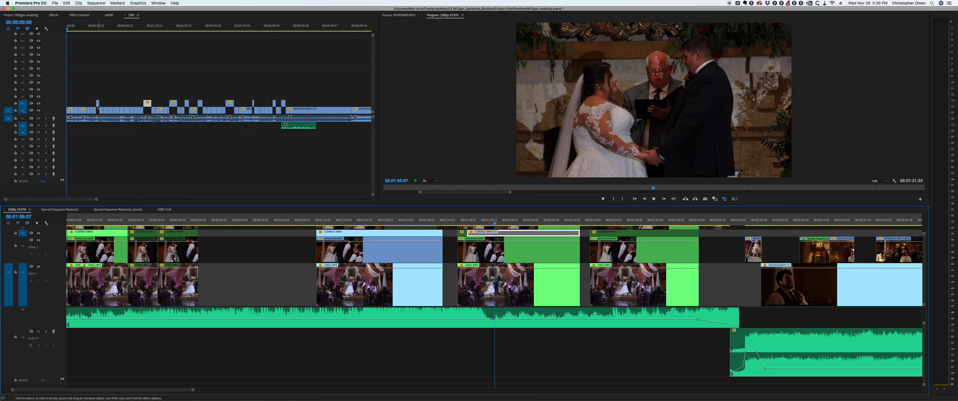
Examine the raised selects and the base-track clips in the 1DX sequence, skimming to the bride's full-length shot
{"action": "left_click", "coordinate": [98, 105]}
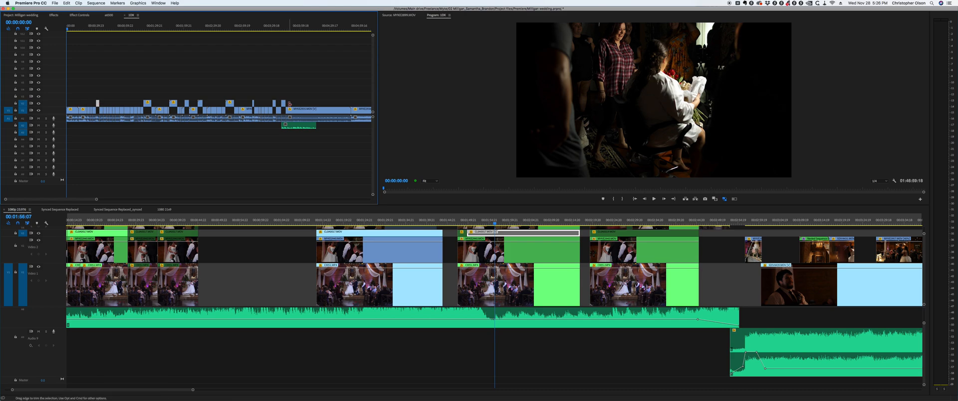
{"action": "key", "text": "-"}
{"action": "key", "text": "-"}
{"action": "key", "text": "-"}
{"action": "left_click_drag", "start_coordinate": [220, 114], "coordinate": [39, 113]}
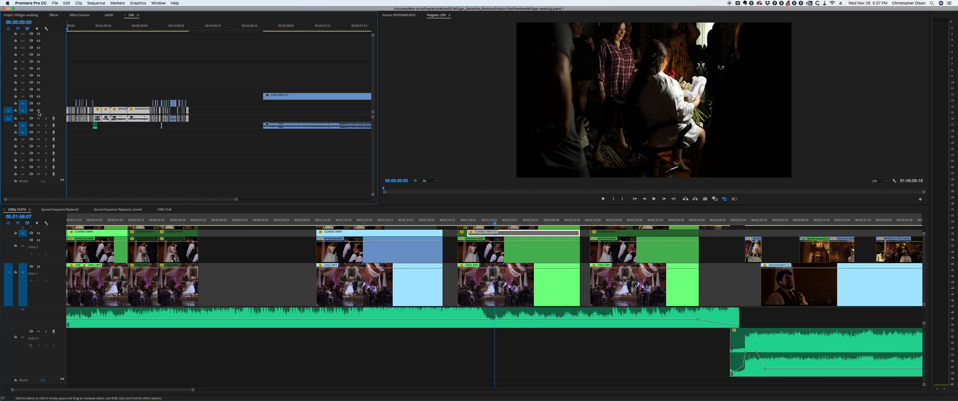
{"action": "left_click", "coordinate": [130, 71]}
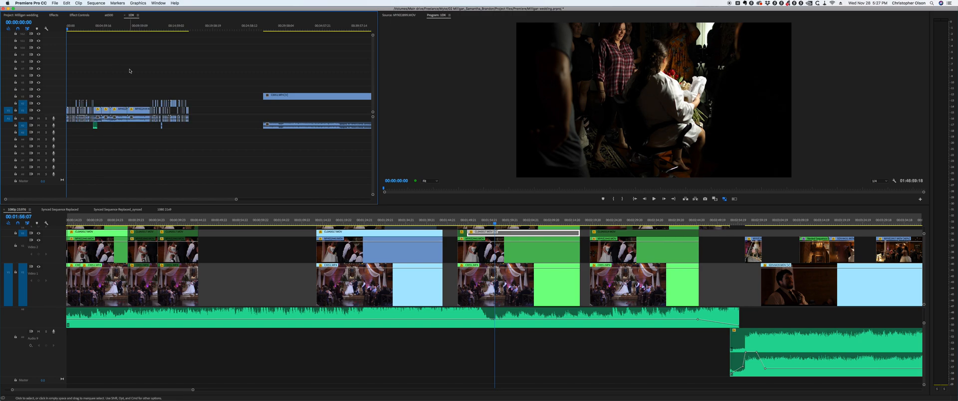
{"action": "key", "text": "="}
{"action": "key", "text": "="}
{"action": "left_click_drag", "start_coordinate": [89, 26], "coordinate": [208, 30]}
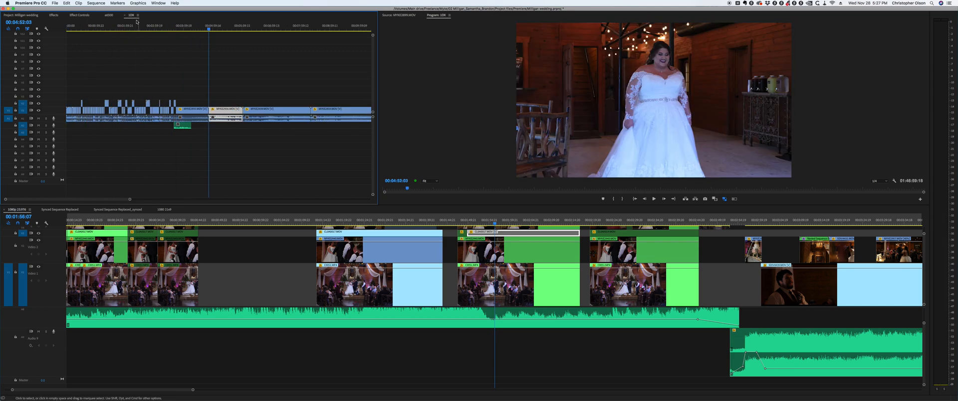
Show the other camera's selects sequence in full and select all of its clips
{"action": "left_click", "coordinate": [108, 16]}
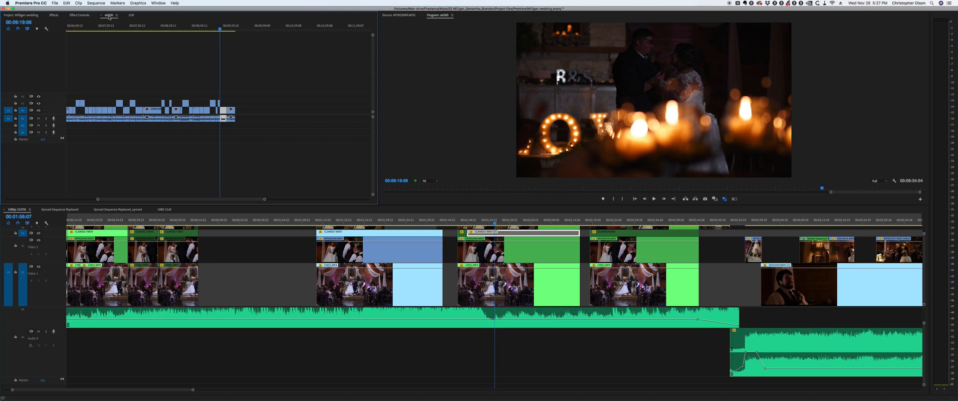
{"action": "key", "text": "backslash"}
{"action": "left_click_drag", "start_coordinate": [268, 92], "coordinate": [50, 136]}
{"action": "left_click_drag", "start_coordinate": [278, 89], "coordinate": [2, 161]}
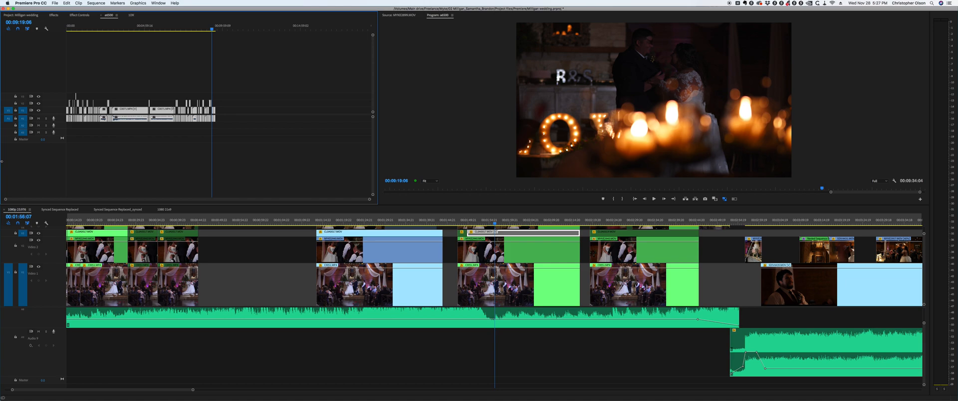